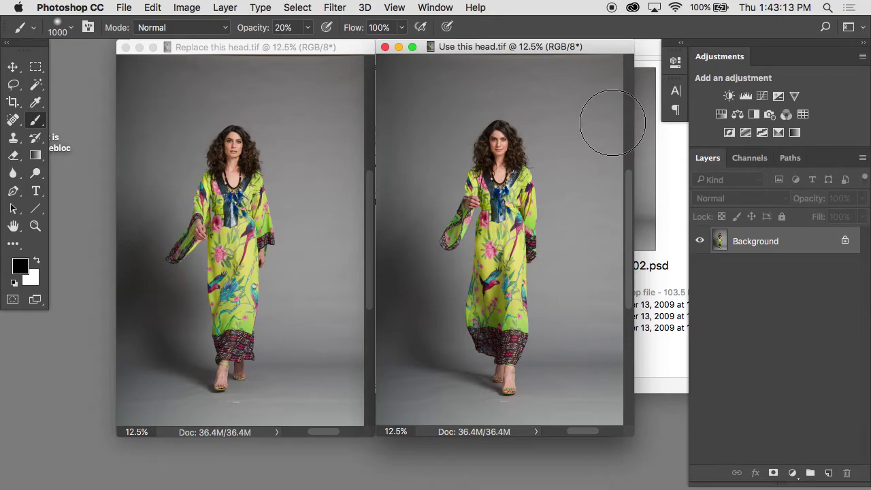
# Loosely outline the woman's head and shoulders in 'Use this head.tif' with the Lasso tool at 0 px feather
pyautogui.press('l')
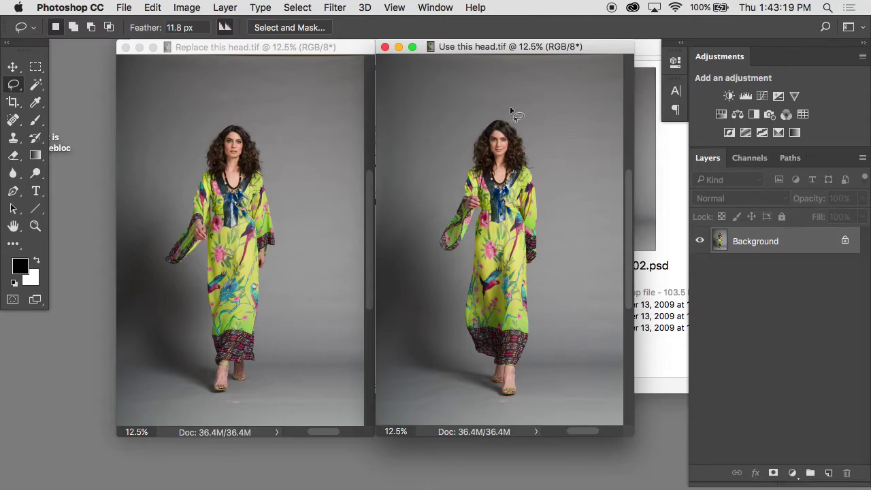
pyautogui.moveTo(511, 107)
pyautogui.mouseDown()
pyautogui.moveTo(452, 124)
pyautogui.moveTo(445, 164)
pyautogui.moveTo(503, 196)
pyautogui.moveTo(528, 193)
pyautogui.moveTo(544, 172)
pyautogui.moveTo(514, 113)
pyautogui.mouseUp()
pyautogui.press('super+d')
pyautogui.moveTo(138, 31); pyautogui.dragTo(52, 32)
pyautogui.moveTo(476, 113)
pyautogui.mouseDown()
pyautogui.moveTo(467, 153)
pyautogui.moveTo(520, 182)
pyautogui.moveTo(536, 145)
pyautogui.moveTo(461, 104)
pyautogui.moveTo(453, 159)
pyautogui.moveTo(497, 208)
pyautogui.moveTo(556, 141)
pyautogui.moveTo(471, 97)
pyautogui.moveTo(466, 110)
pyautogui.mouseUp()
pyautogui.click(453, 109)
# Paste the copied head into 'Replace this head.tif' as a layer and show that document in full-screen mode
pyautogui.click(287, 94)
pyautogui.hotkey('ctrl', 'v')
pyautogui.press('f')
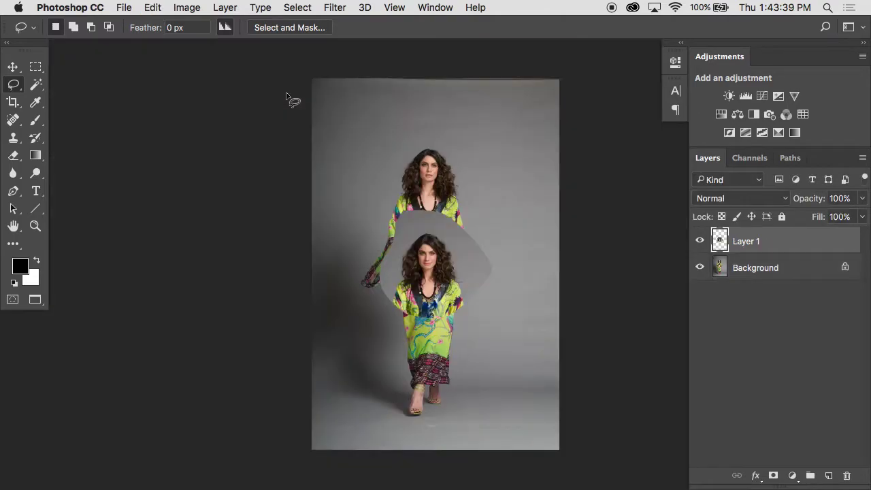
# Move the pasted head over the original one and align it with Layer 1 at 60% opacity
pyautogui.press('v')
pyautogui.moveTo(428, 294); pyautogui.dragTo(426, 200)
pyautogui.keyDown('ctrl'); pyautogui.click(427, 199); pyautogui.keyUp('ctrl')
pyautogui.moveTo(812, 197); pyautogui.dragTo(787, 198)
pyautogui.scroll(3, 632, 132)
pyautogui.hscroll(2, 632, 132)
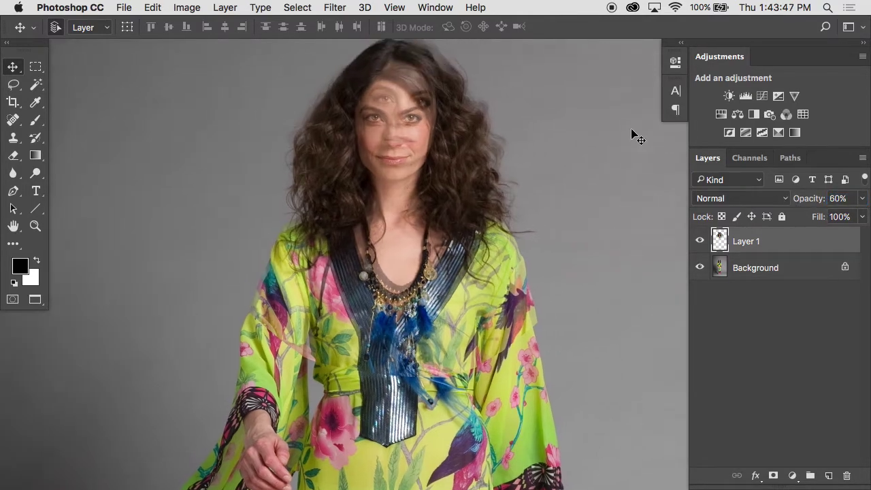
pyautogui.moveTo(465, 190); pyautogui.dragTo(477, 174)
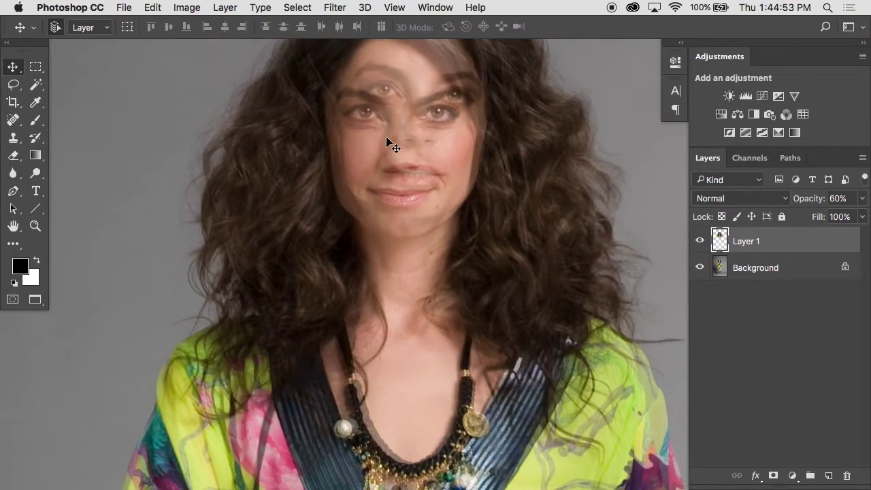
# Set Layer 1's opacity back to 100%
pyautogui.click(813, 201)
pyautogui.write('100')
pyautogui.press('Return')
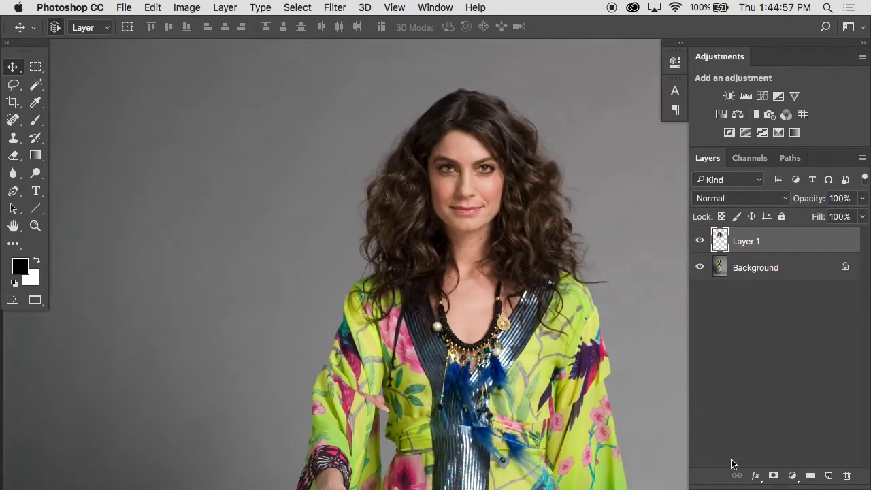
# Add a layer mask to Layer 1, invert it to black, and ready a white brush at 100% opacity
pyautogui.click(774, 476)
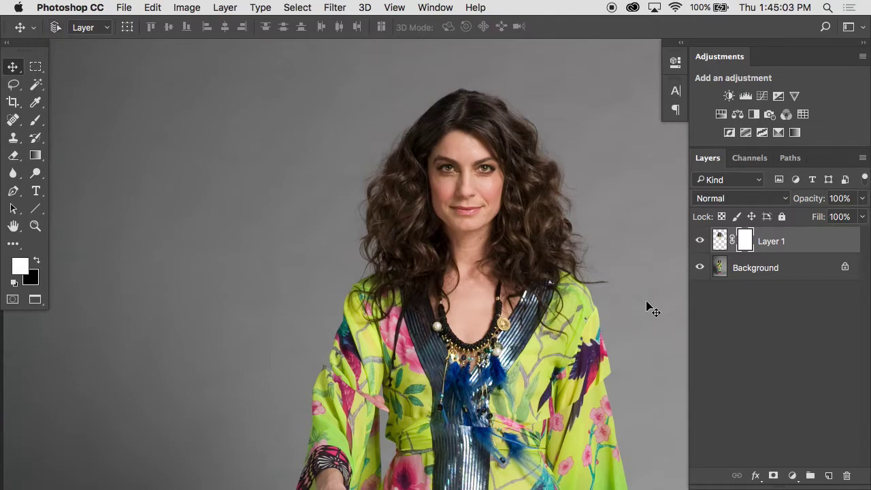
pyautogui.press('super+i')
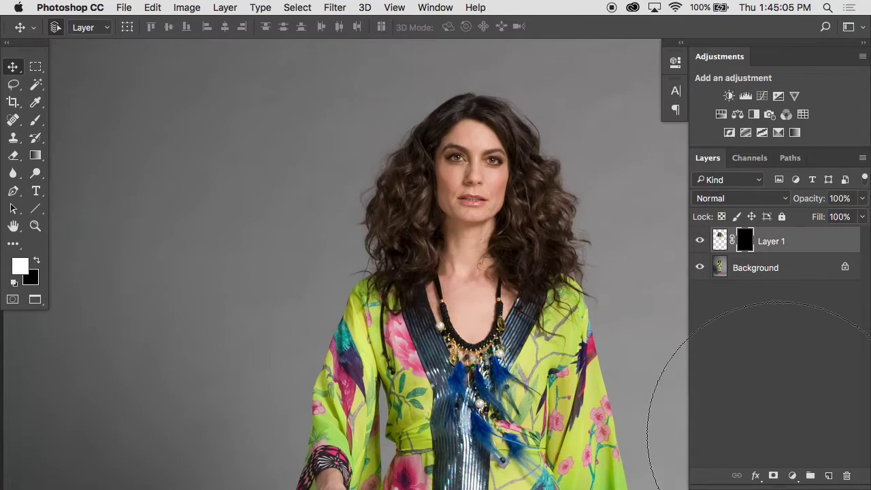
pyautogui.press('b')
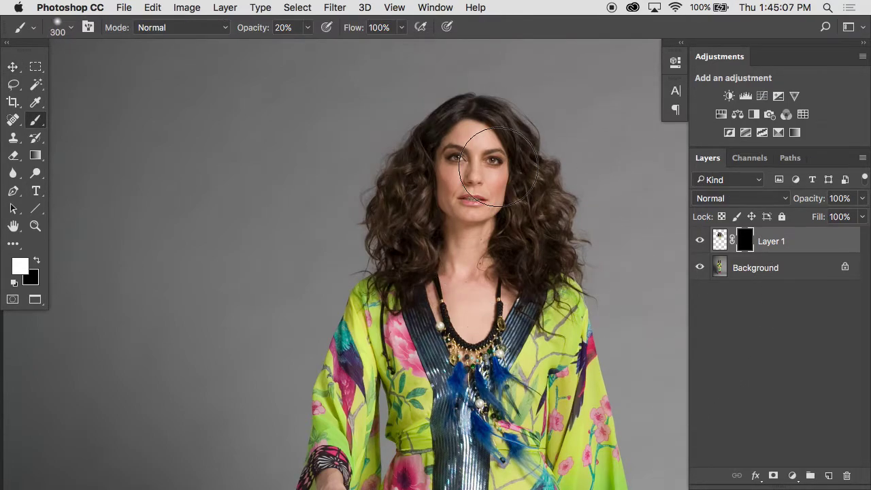
pyautogui.press('0')
pyautogui.moveTo(499, 167)
pyautogui.mouseDown()
pyautogui.moveTo(432, 195)
pyautogui.moveTo(467, 156)
pyautogui.moveTo(474, 118)
pyautogui.moveTo(444, 122)
pyautogui.moveTo(461, 195)
pyautogui.moveTo(445, 194)
pyautogui.moveTo(476, 179)
pyautogui.moveTo(494, 198)
pyautogui.moveTo(494, 92)
pyautogui.moveTo(470, 109)
pyautogui.moveTo(467, 148)
pyautogui.moveTo(476, 132)
pyautogui.moveTo(505, 158)
pyautogui.moveTo(476, 204)
pyautogui.moveTo(467, 151)
pyautogui.moveTo(451, 194)
pyautogui.moveTo(485, 180)
pyautogui.moveTo(449, 238)
pyautogui.moveTo(488, 231)
pyautogui.mouseUp()
pyautogui.press('super+z')
pyautogui.press('[')
pyautogui.press('[')
pyautogui.press('[')
pyautogui.press('[')
pyautogui.press('[')
pyautogui.press('super+z')
pyautogui.press('super+z')
pyautogui.press('super+z')
pyautogui.press('super+z')
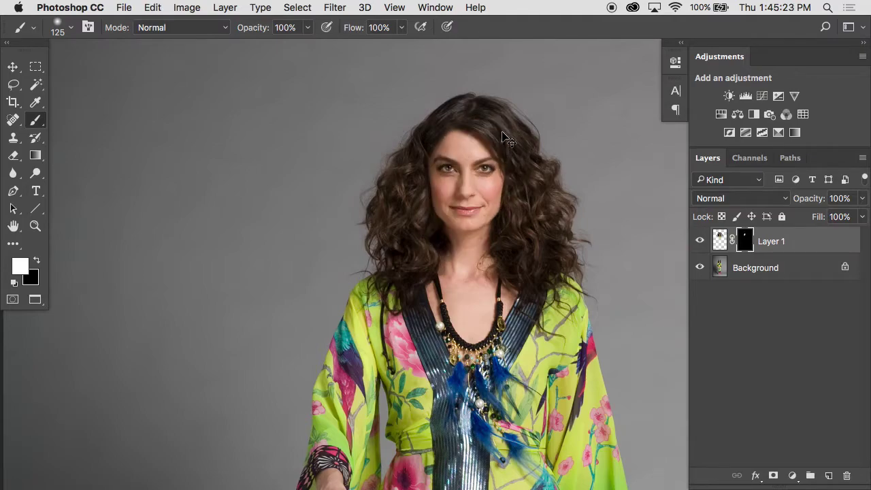
pyautogui.press('super+z')
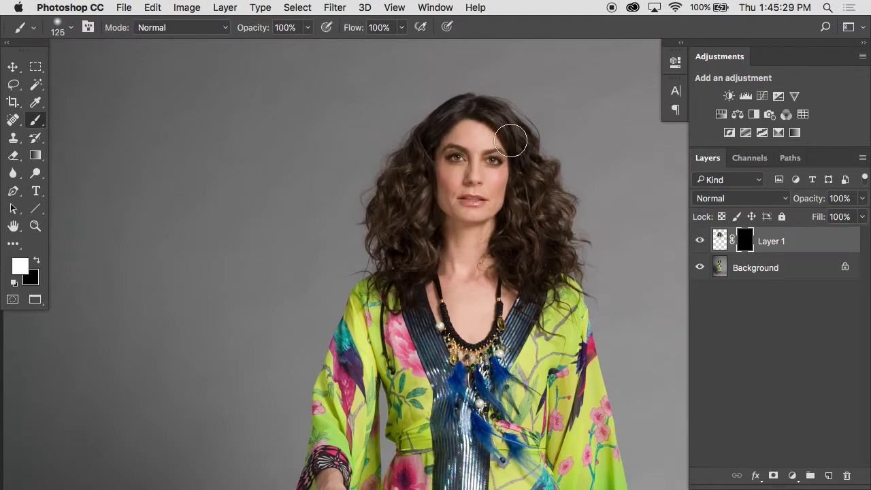
# Reveal the replacement face by painting white on Layer 1's mask with a 250 px brush
pyautogui.press(']')
pyautogui.press(']')
pyautogui.press(']')
pyautogui.press(']')
pyautogui.moveTo(522, 88)
pyautogui.mouseDown()
pyautogui.moveTo(444, 107)
pyautogui.moveTo(473, 107)
pyautogui.moveTo(452, 149)
pyautogui.moveTo(510, 165)
pyautogui.moveTo(444, 204)
pyautogui.moveTo(446, 165)
pyautogui.moveTo(452, 236)
pyautogui.moveTo(484, 219)
pyautogui.moveTo(441, 170)
pyautogui.moveTo(445, 215)
pyautogui.mouseUp()
# Paint white on the mask over the stray hair on the neck with a 90 px brush, and switch the foreground to black
pyautogui.keyDown('super'); pyautogui.click(457, 246); pyautogui.keyUp('super')
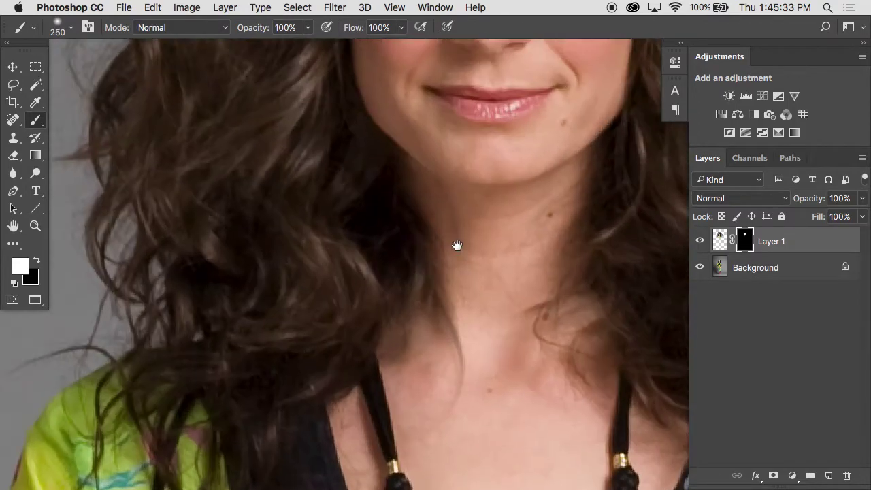
pyautogui.moveTo(456, 245); pyautogui.dragTo(408, 175)
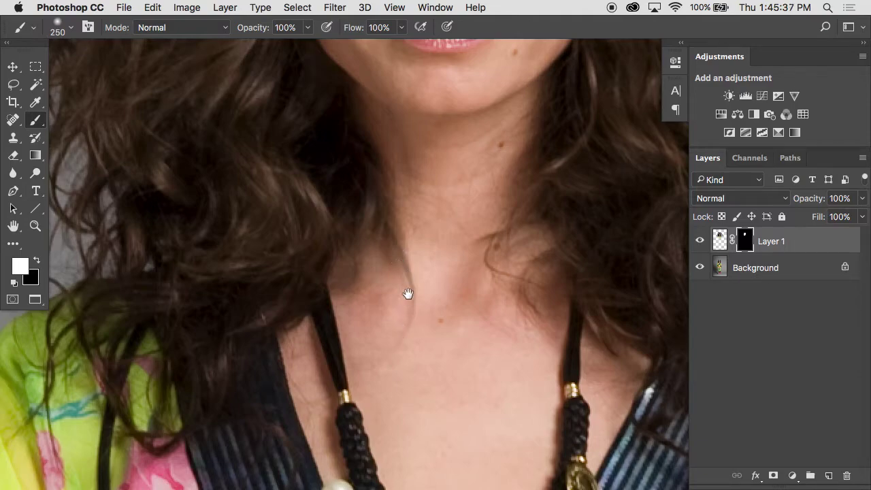
pyautogui.press('[')
pyautogui.press('[')
pyautogui.press('[')
pyautogui.press('[')
pyautogui.press('[')
pyautogui.press('[')
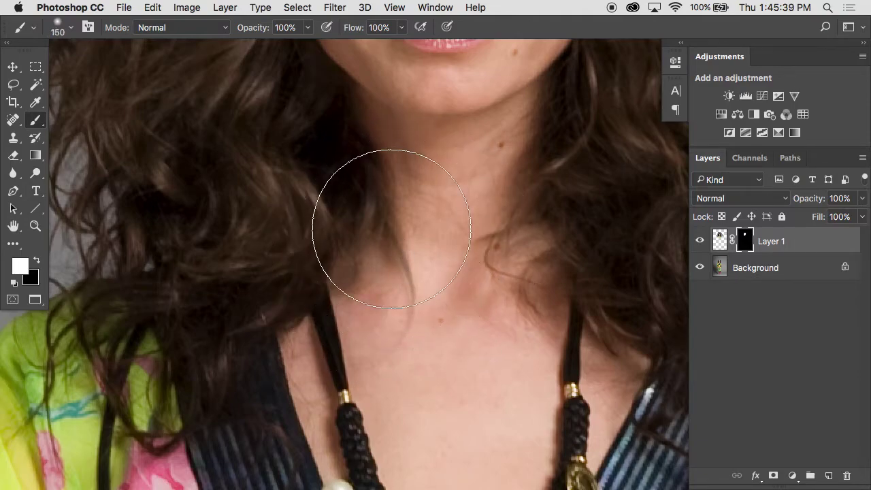
pyautogui.moveTo(381, 220)
pyautogui.mouseDown()
pyautogui.moveTo(409, 326)
pyautogui.moveTo(369, 312)
pyautogui.moveTo(354, 254)
pyautogui.moveTo(374, 347)
pyautogui.moveTo(388, 308)
pyautogui.moveTo(367, 286)
pyautogui.moveTo(400, 189)
pyautogui.moveTo(395, 159)
pyautogui.mouseUp()
pyautogui.press('x')
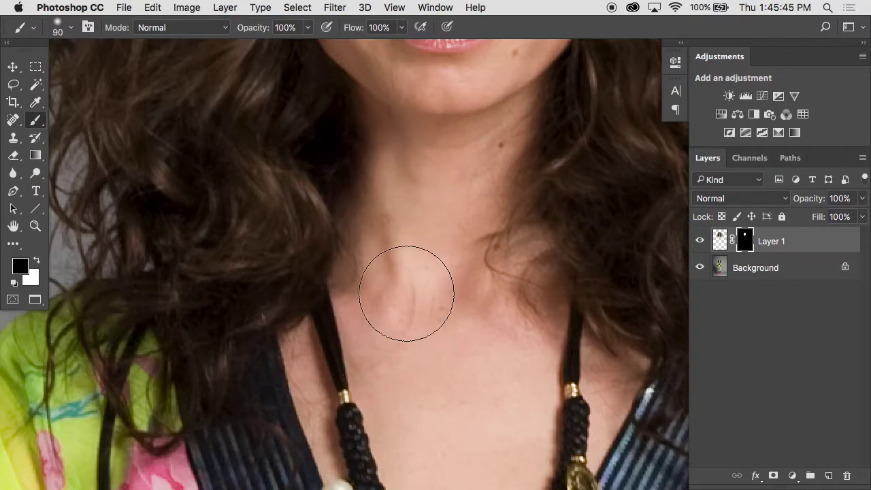
# Paint white on the mask from the neckline hair down along the necklace strap on the pearl side
pyautogui.keyDown('alt'); pyautogui.click(448, 317); pyautogui.keyUp('alt')
pyautogui.moveTo(449, 317); pyautogui.dragTo(370, 147)
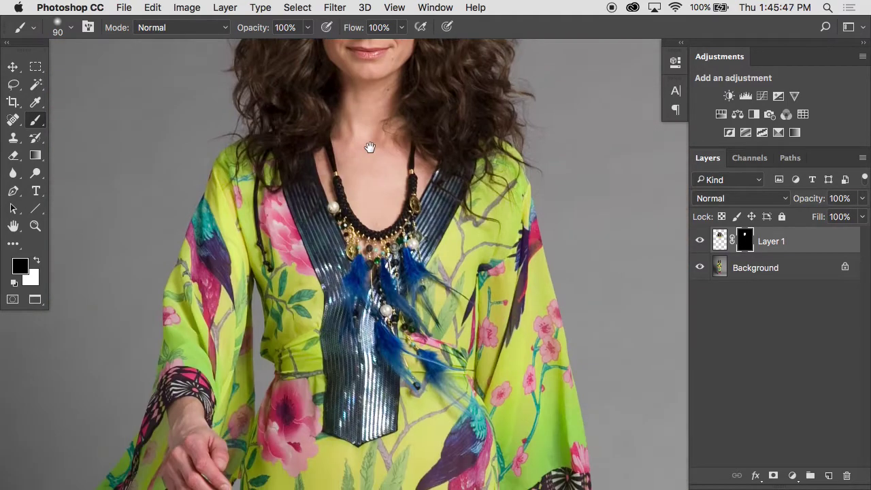
pyautogui.press('x')
pyautogui.moveTo(338, 111)
pyautogui.mouseDown()
pyautogui.moveTo(345, 141)
pyautogui.moveTo(274, 151)
pyautogui.moveTo(332, 130)
pyautogui.moveTo(335, 139)
pyautogui.moveTo(300, 170)
pyautogui.moveTo(245, 161)
pyautogui.moveTo(301, 188)
pyautogui.moveTo(333, 173)
pyautogui.mouseUp()
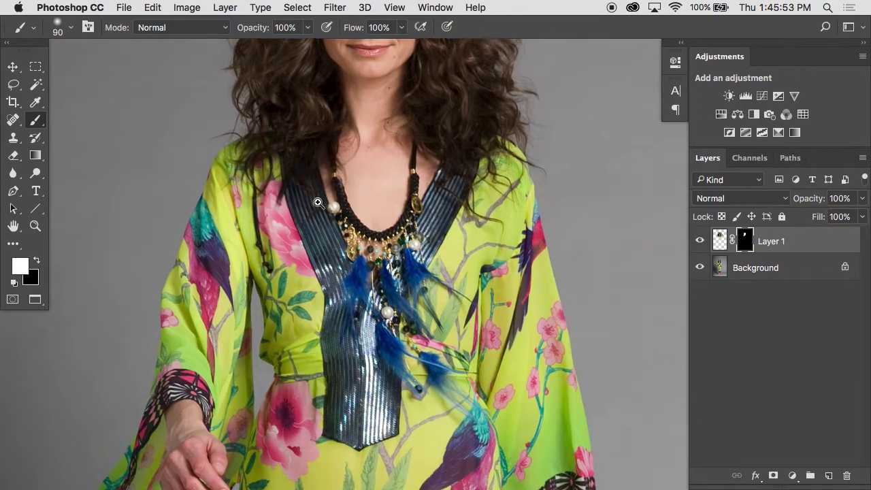
# Try revealing the replacement hair over the shoulder in white on the mask, and paint that area back out in black
pyautogui.keyDown('super'); pyautogui.click(320, 200); pyautogui.keyUp('super')
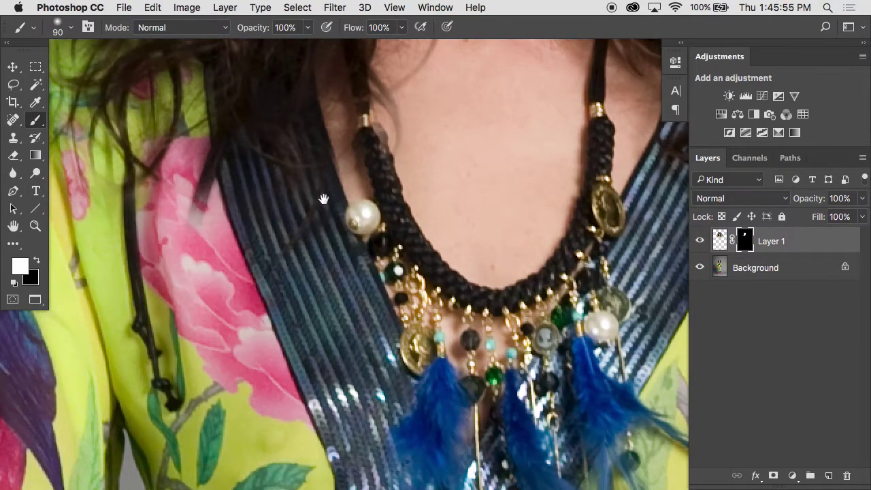
pyautogui.keyDown('super'); pyautogui.click(324, 166); pyautogui.keyUp('super')
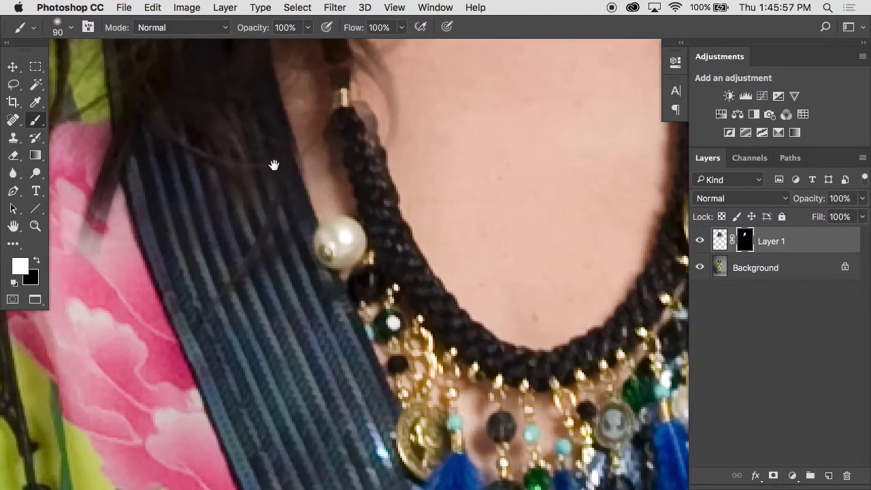
pyautogui.moveTo(330, 149); pyautogui.dragTo(291, 167)
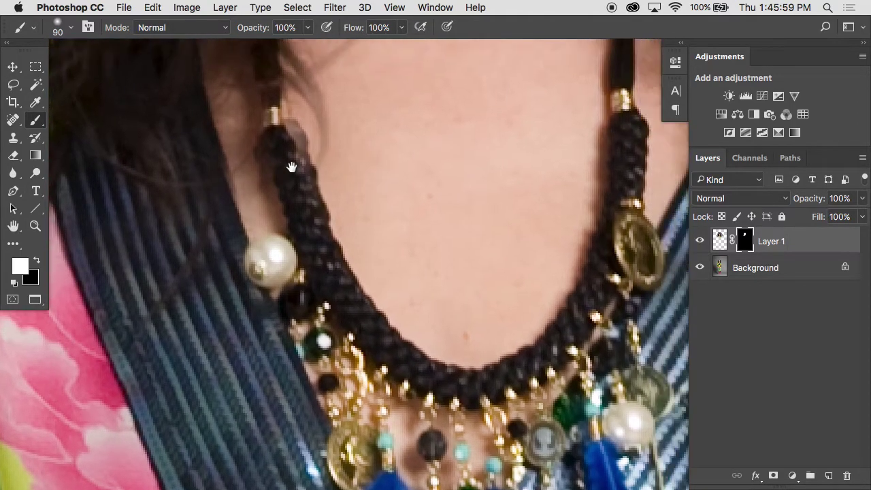
pyautogui.keyDown('alt'); pyautogui.click(302, 139); pyautogui.keyUp('alt')
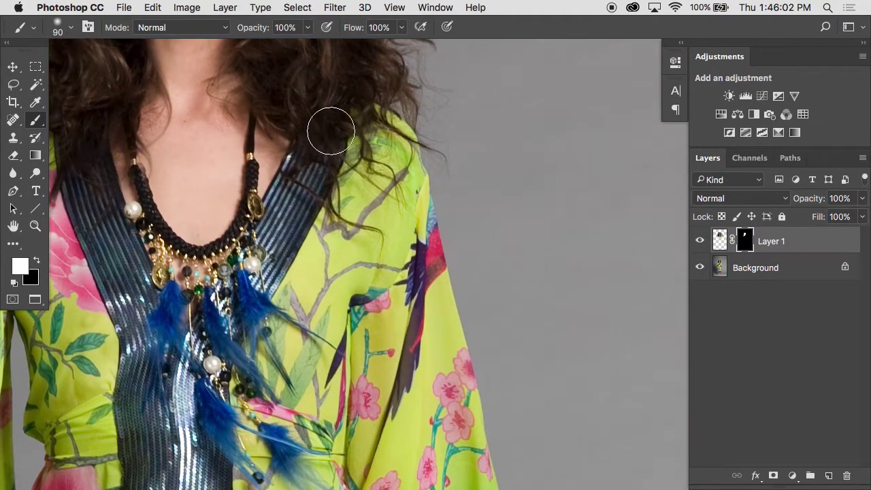
pyautogui.moveTo(331, 131)
pyautogui.mouseDown()
pyautogui.moveTo(444, 118)
pyautogui.moveTo(394, 131)
pyautogui.mouseUp()
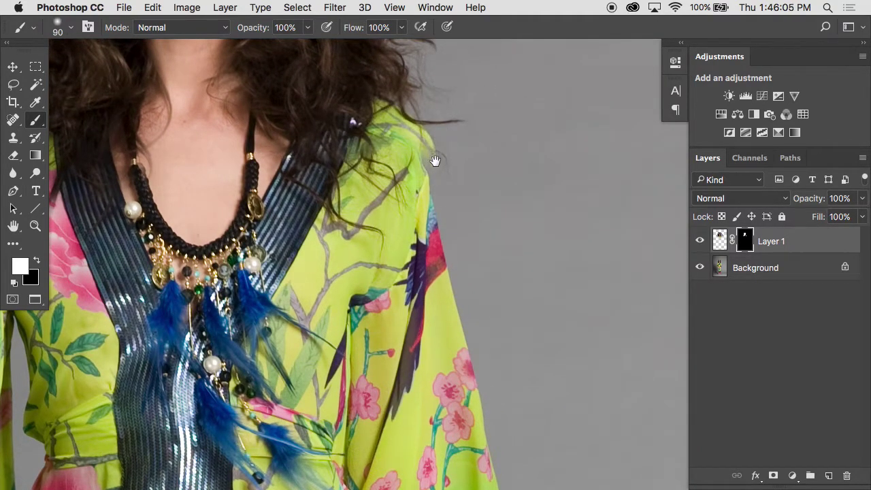
pyautogui.moveTo(426, 166)
pyautogui.mouseDown()
pyautogui.moveTo(400, 149)
pyautogui.moveTo(429, 197)
pyautogui.moveTo(456, 311)
pyautogui.moveTo(425, 136)
pyautogui.moveTo(439, 245)
pyautogui.mouseUp()
pyautogui.press('x')
pyautogui.moveTo(475, 331)
pyautogui.mouseDown()
pyautogui.moveTo(414, 160)
pyautogui.moveTo(409, 98)
pyautogui.moveTo(363, 176)
pyautogui.moveTo(364, 133)
pyautogui.mouseUp()
# Paint black on the mask over the doubled necklace strap above the pearl to restore the original strap and neckline
pyautogui.moveTo(164, 153); pyautogui.dragTo(297, 153)
pyautogui.scroll(2, 272, 160)
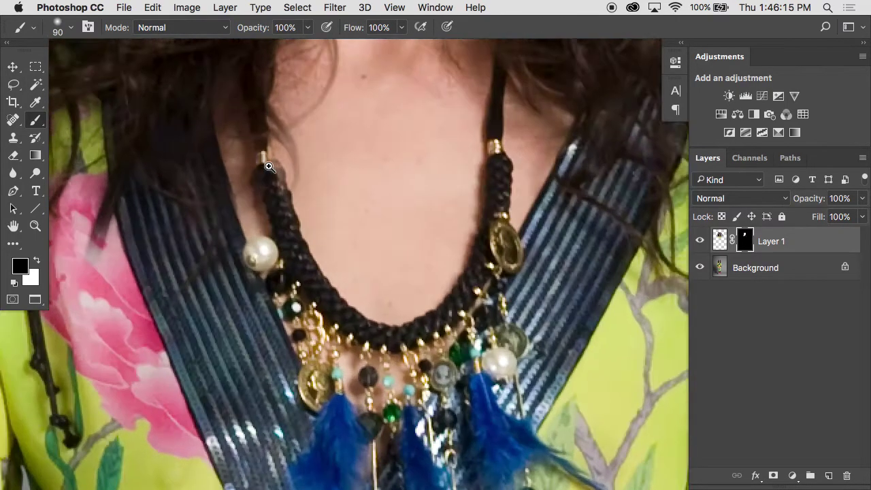
pyautogui.moveTo(278, 138)
pyautogui.mouseDown()
pyautogui.moveTo(203, 119)
pyautogui.moveTo(202, 143)
pyautogui.moveTo(210, 132)
pyautogui.moveTo(287, 178)
pyautogui.moveTo(265, 226)
pyautogui.moveTo(228, 227)
pyautogui.moveTo(253, 239)
pyautogui.moveTo(282, 162)
pyautogui.moveTo(286, 113)
pyautogui.moveTo(242, 172)
pyautogui.moveTo(251, 173)
pyautogui.moveTo(236, 104)
pyautogui.moveTo(272, 88)
pyautogui.mouseUp()
pyautogui.press('x')
pyautogui.press('super+z')
pyautogui.press('x')
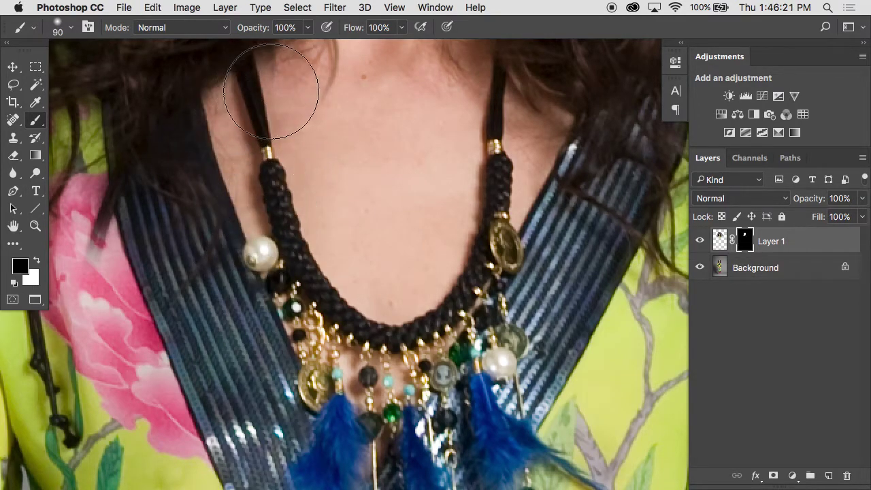
# Compare the composite with the original photo by toggling Layer 1's visibility
pyautogui.scroll(-3, 293, 103)
pyautogui.keyDown('alt'); pyautogui.click(360, 113); pyautogui.keyUp('alt')
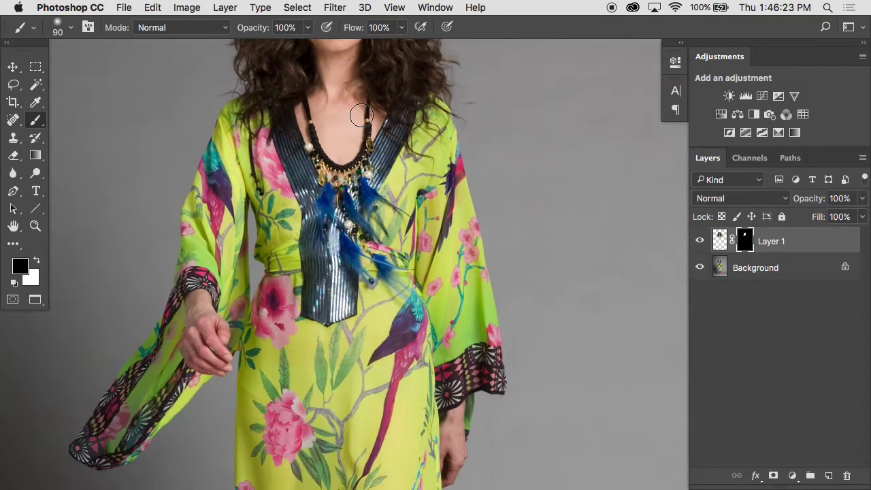
pyautogui.scroll(5, 356, 114)
pyautogui.hscroll(-3, 356, 114)
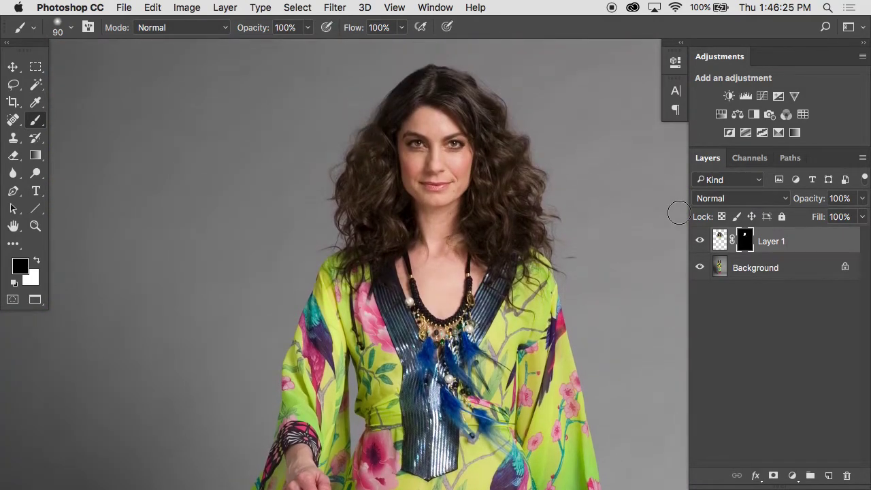
pyautogui.click(699, 238)
pyautogui.click(700, 239)
pyautogui.click(701, 240)
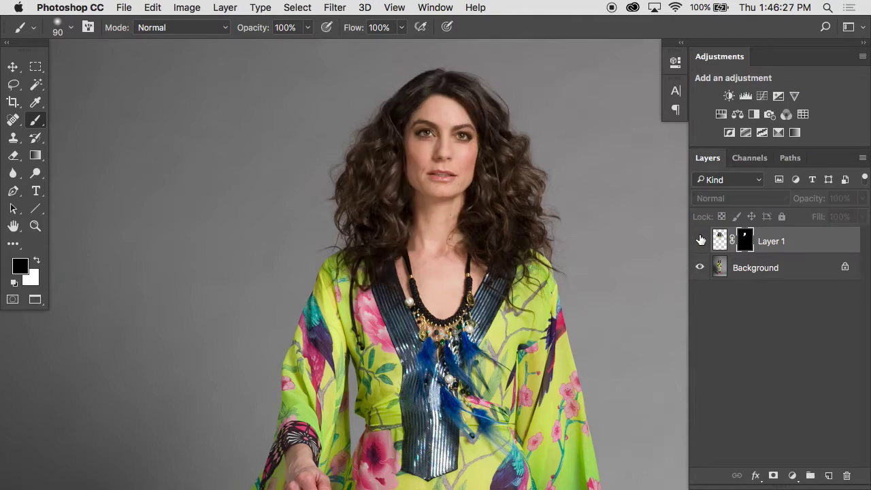
pyautogui.click(701, 240)
pyautogui.click(701, 240)
pyautogui.click(701, 240)
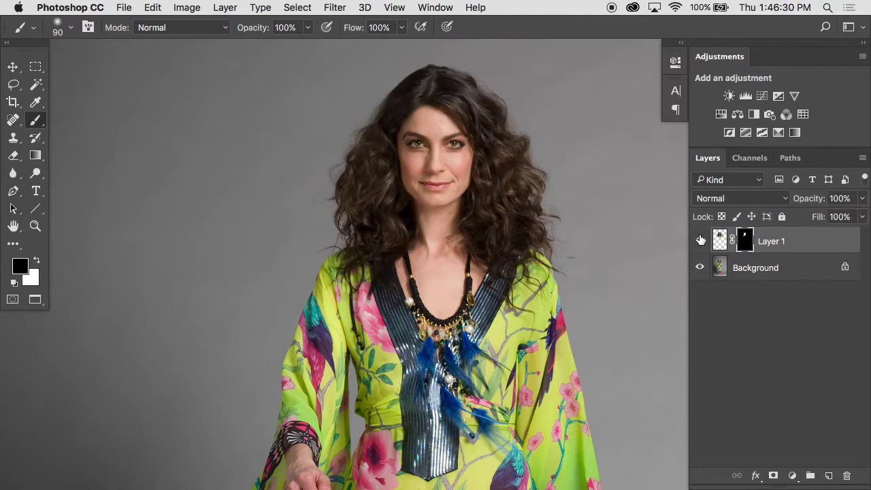
pyautogui.click(701, 240)
pyautogui.click(701, 239)
pyautogui.click(701, 240)
pyautogui.click(702, 239)
# Realign Layer 1's face with the original features at 46% opacity, restore the layer to 100% and compare it with the original
pyautogui.moveTo(821, 199); pyautogui.dragTo(783, 197)
pyautogui.press('c')
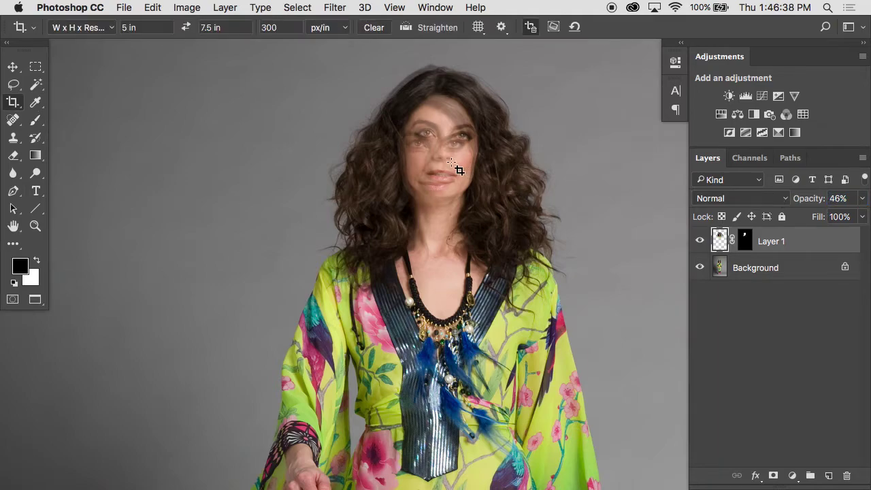
pyautogui.press('v')
pyautogui.moveTo(451, 169); pyautogui.dragTo(456, 158)
pyautogui.moveTo(810, 198); pyautogui.dragTo(870, 198)
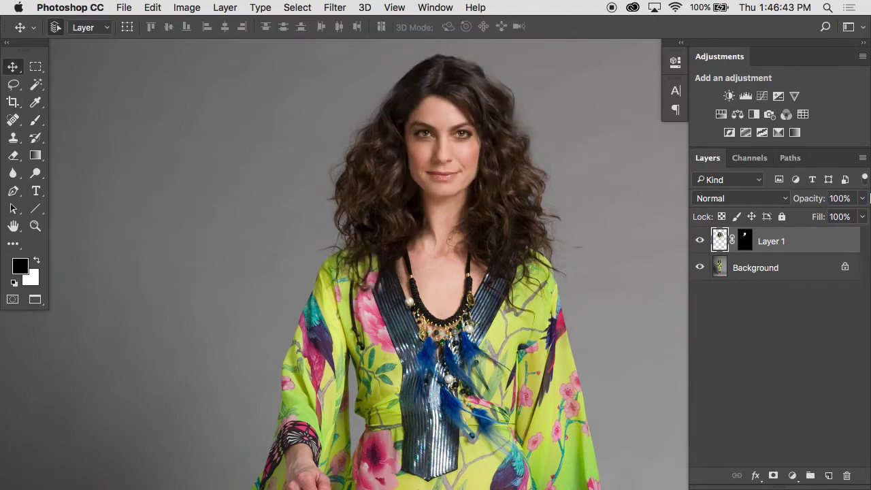
pyautogui.click(700, 240)
pyautogui.click(698, 242)
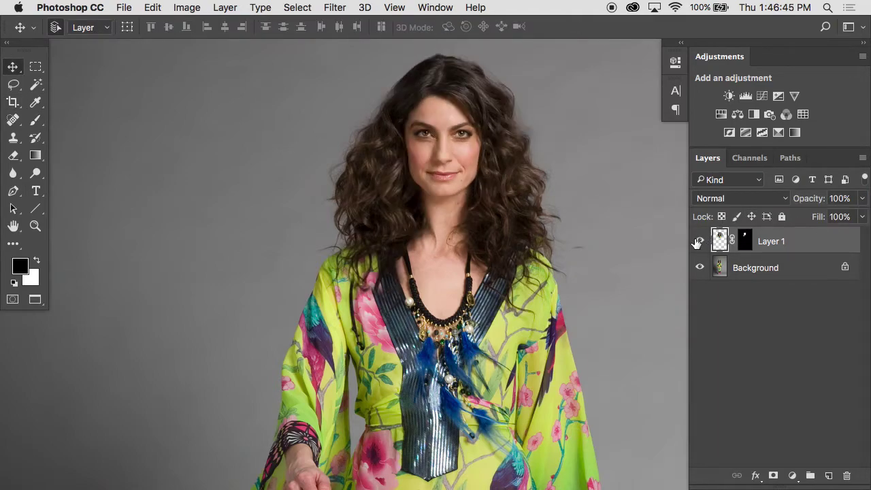